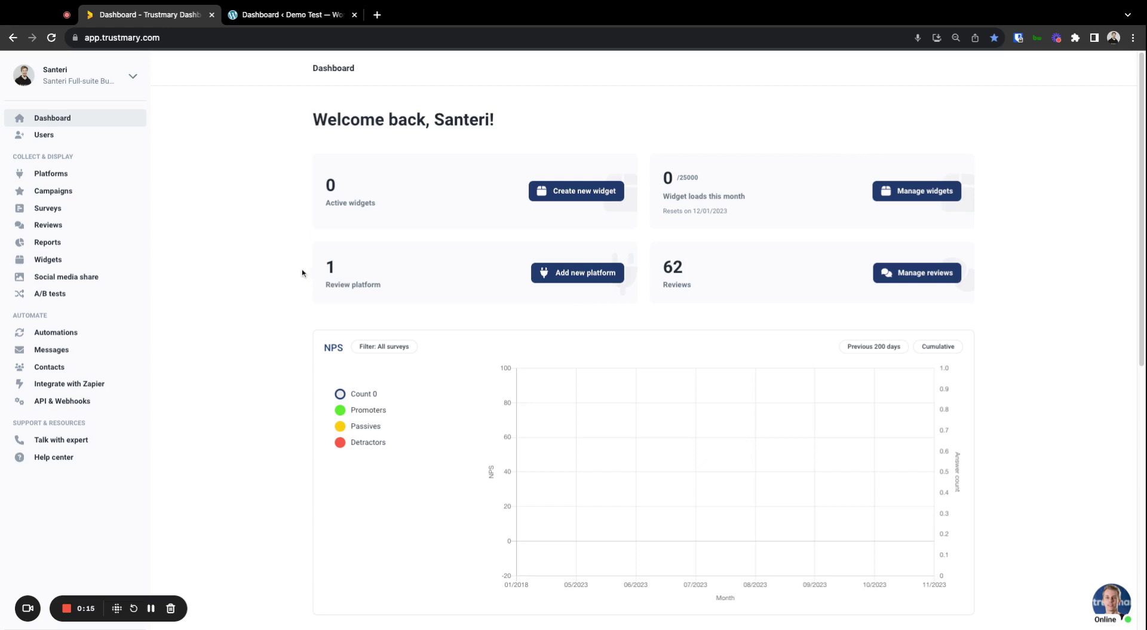
Step: Create a new widget from the Google Review Widget carousel template
click(137, 265)
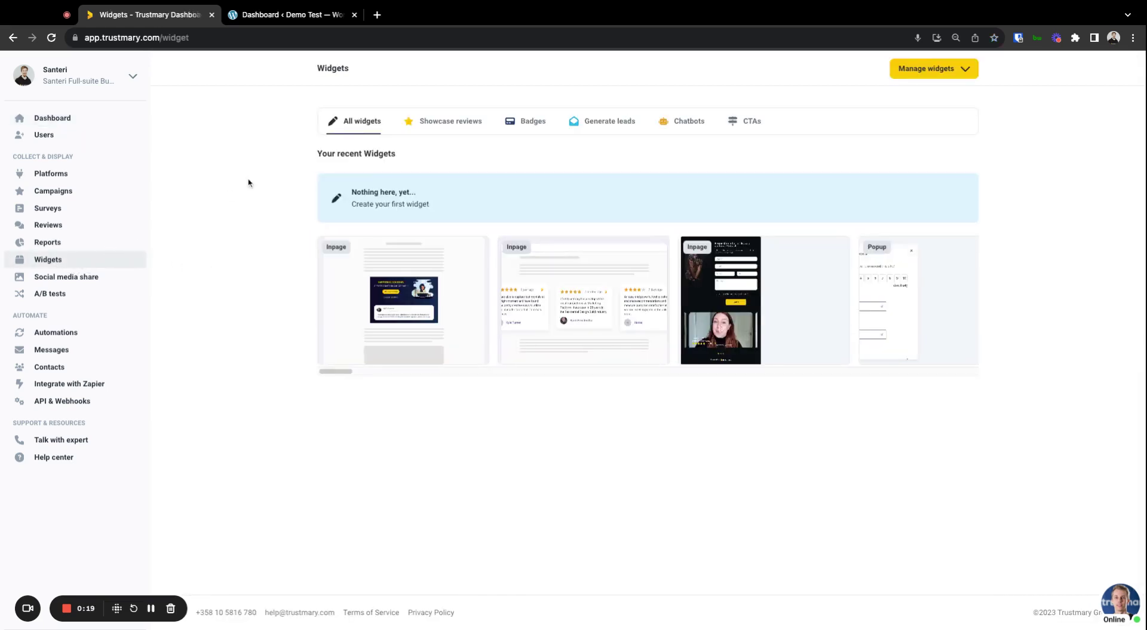
scroll(562, 339, right, 2)
scroll(555, 338, left, 2)
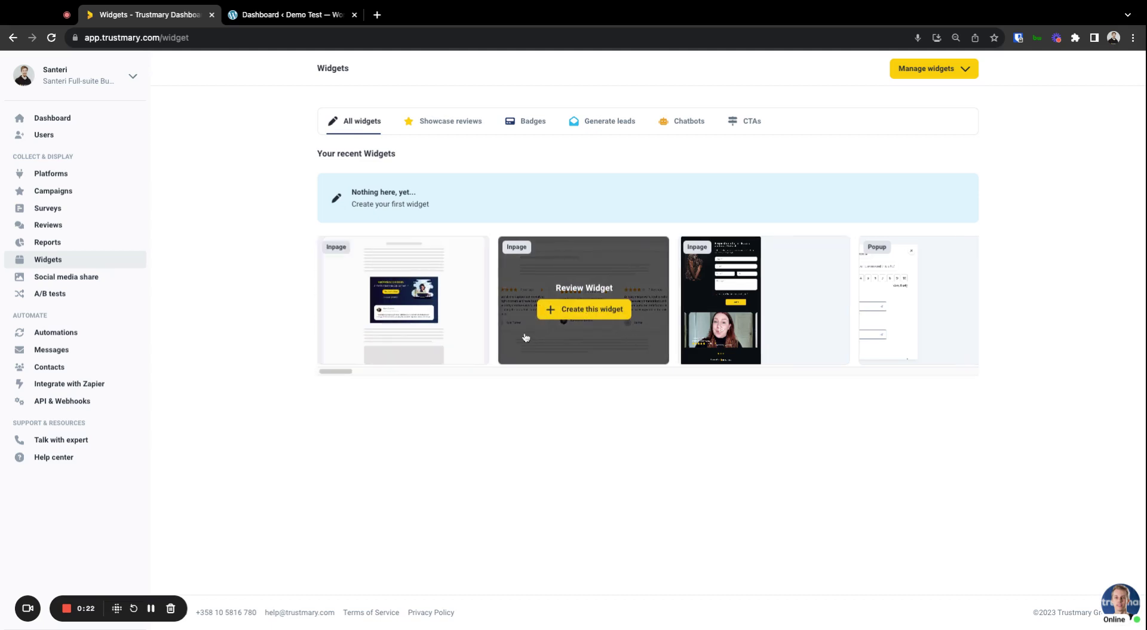
click(563, 324)
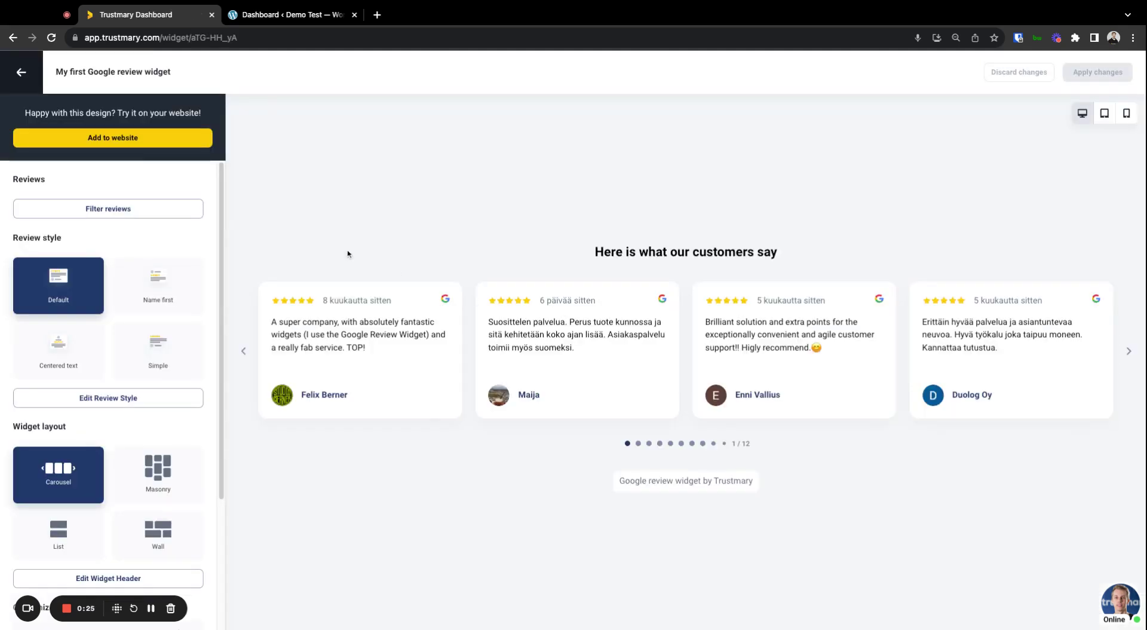
Step: Rename the widget 'My first Google review widget demo', save it, and return to the widget list
click(173, 76)
text(demo)
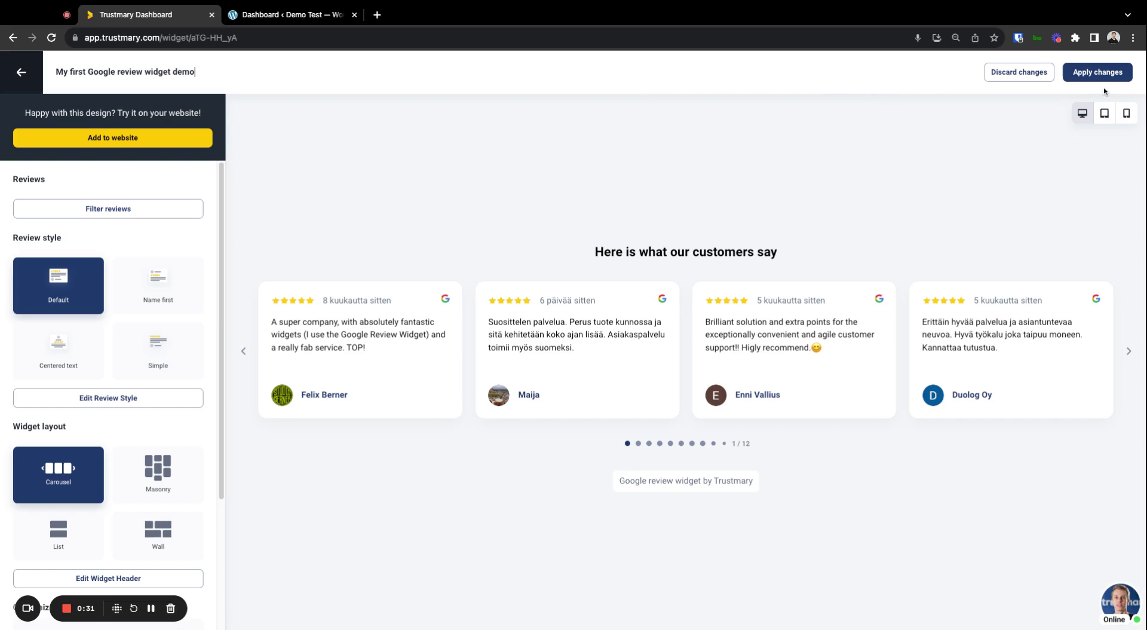
click(1071, 83)
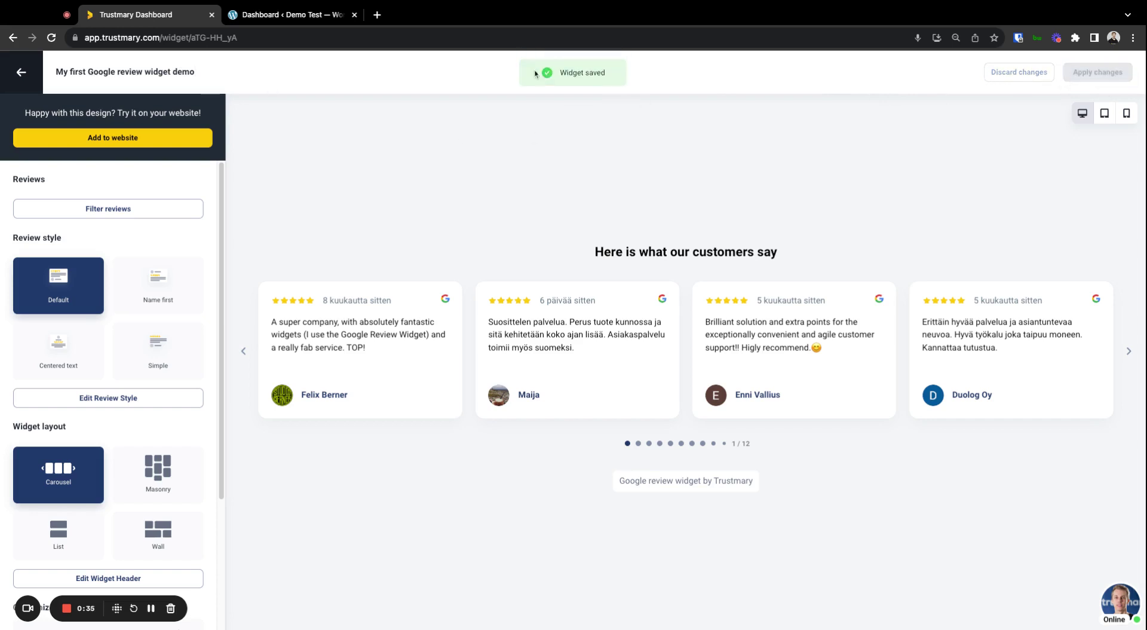
click(22, 75)
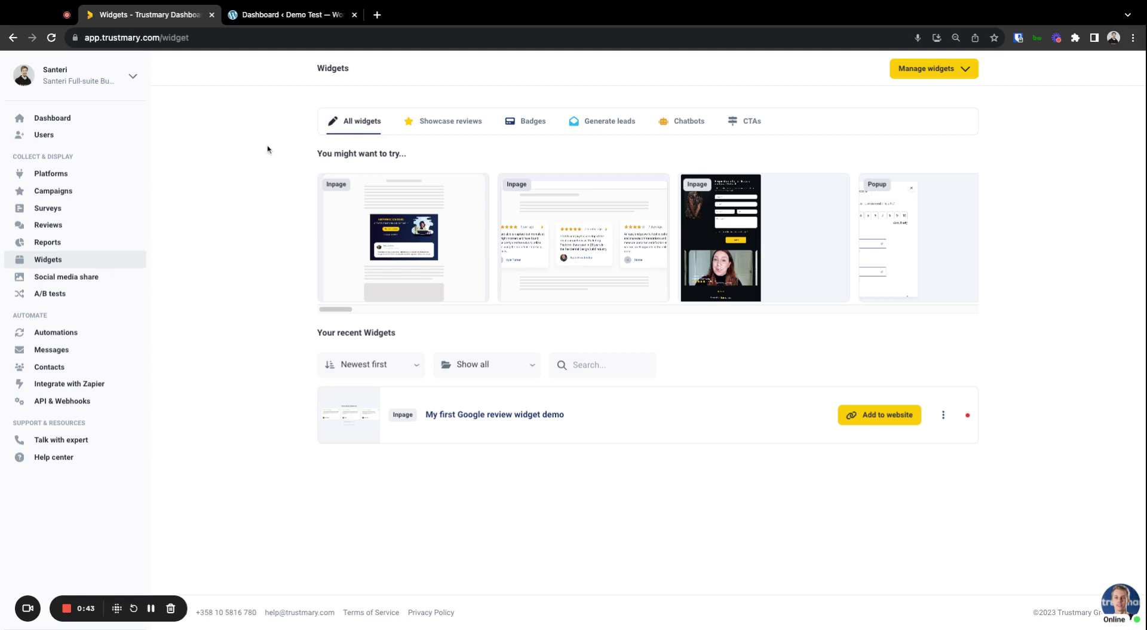
Step: Find the Trustmary plugin by searching 'trustmary' in Add New Plugin, then install and activate it
click(272, 18)
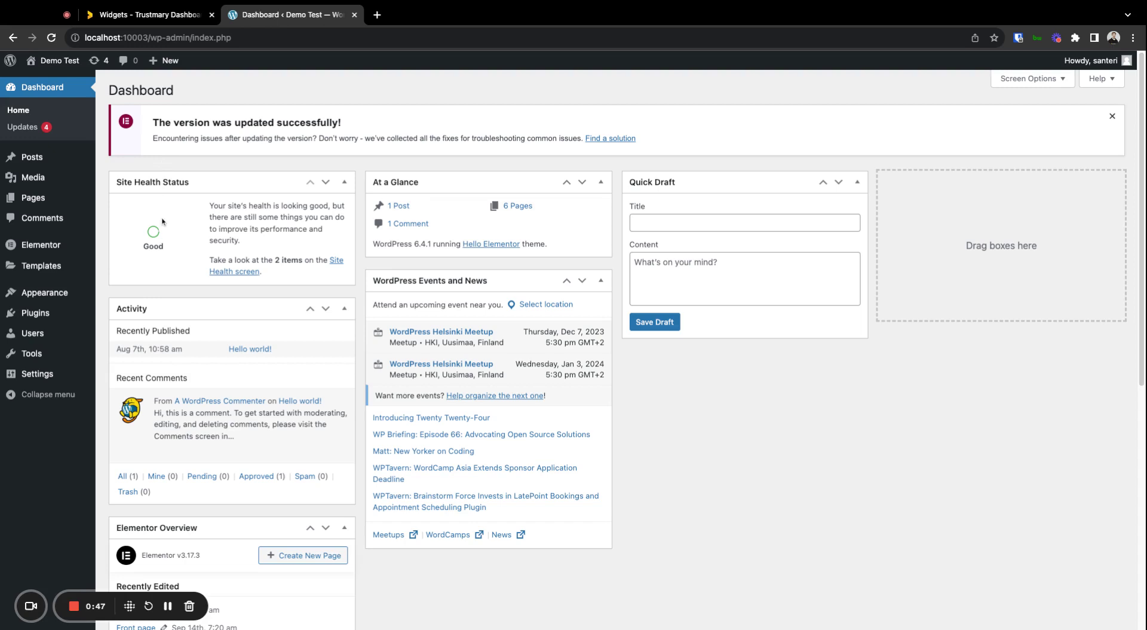
mouse_move(40, 316)
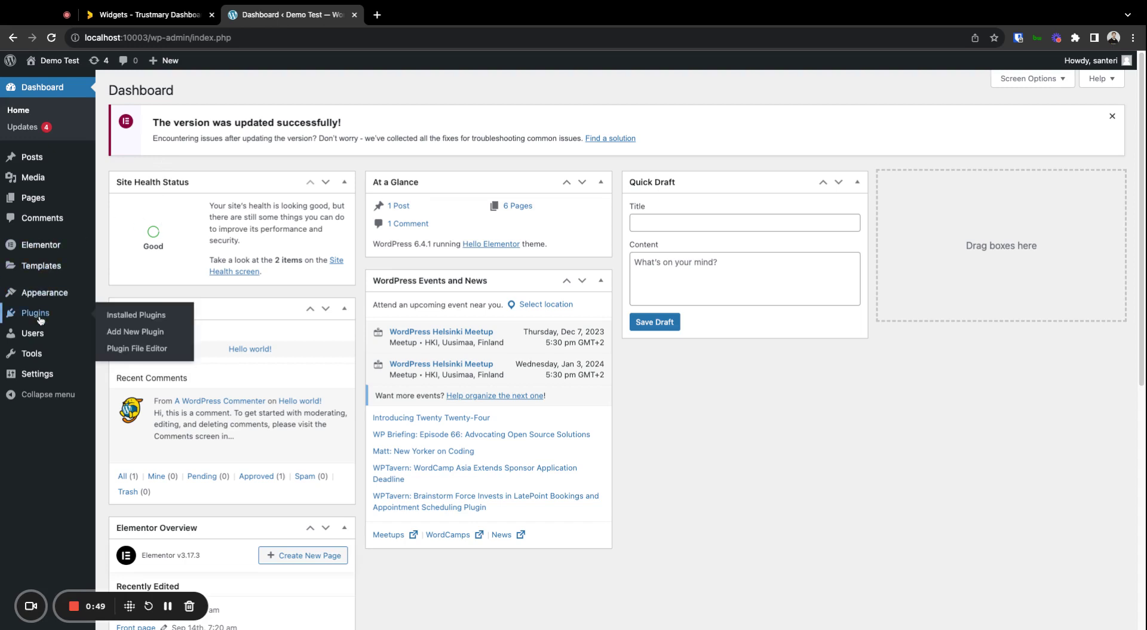
click(149, 336)
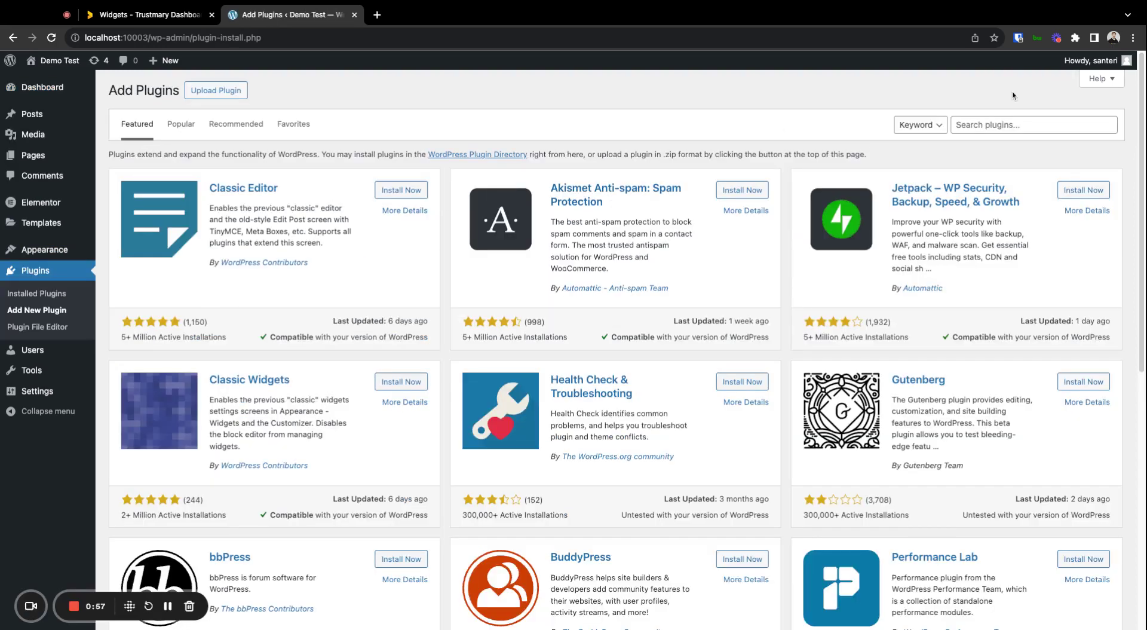
click(1003, 123)
text(trustmary)
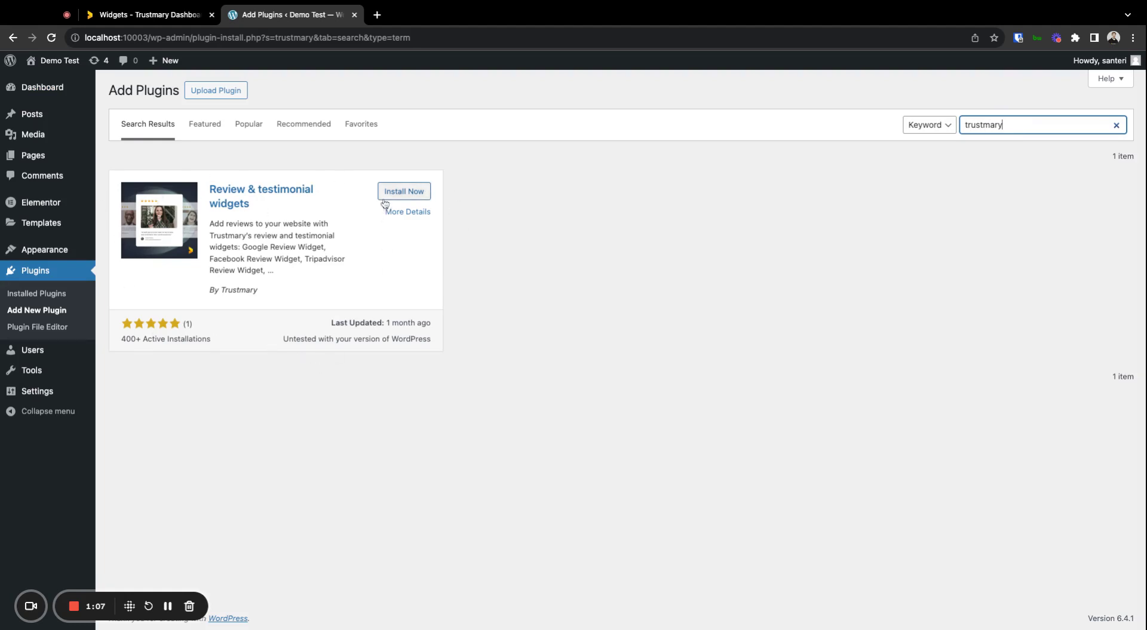
click(401, 192)
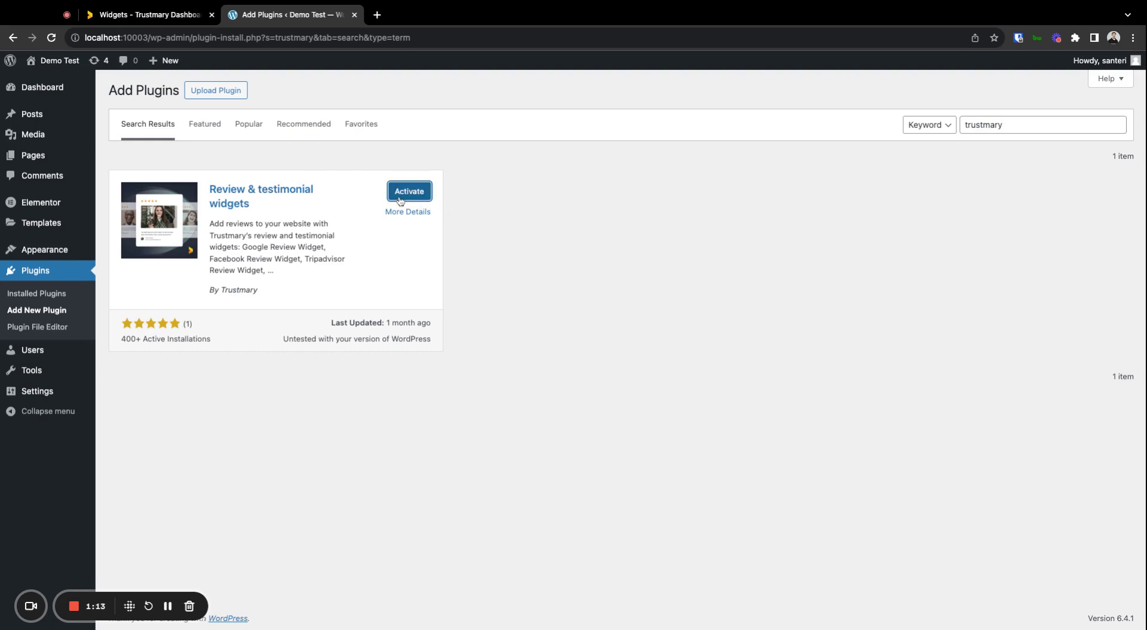
click(400, 200)
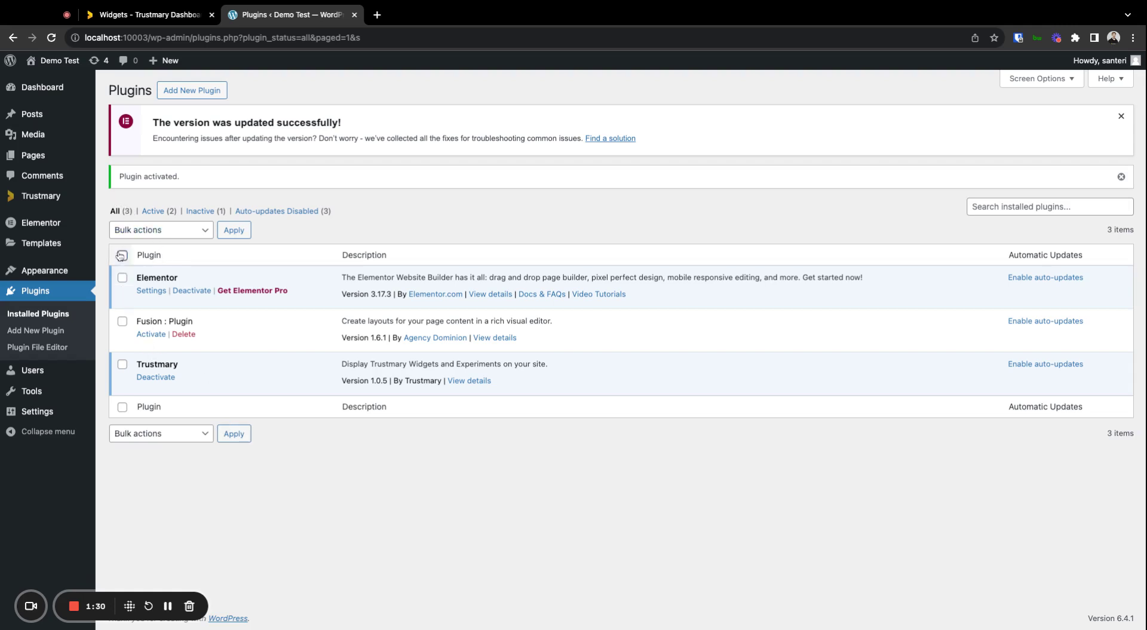
Step: Open the Trustmary plugin's empty API key settings in WordPress, then go back to the Trustmary tab
click(24, 205)
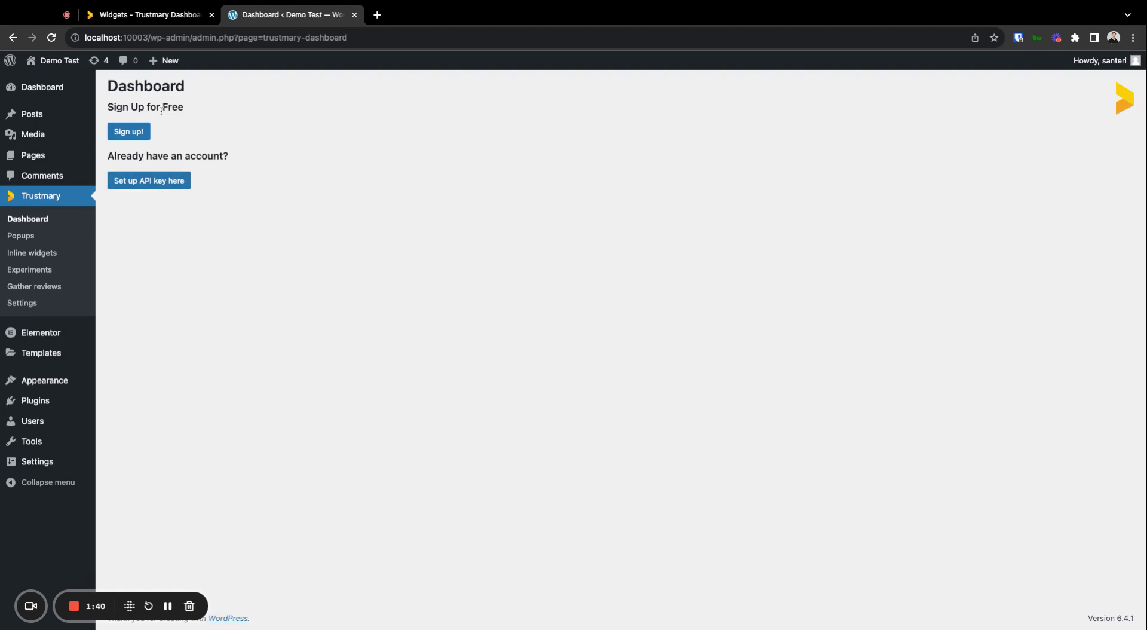
click(136, 189)
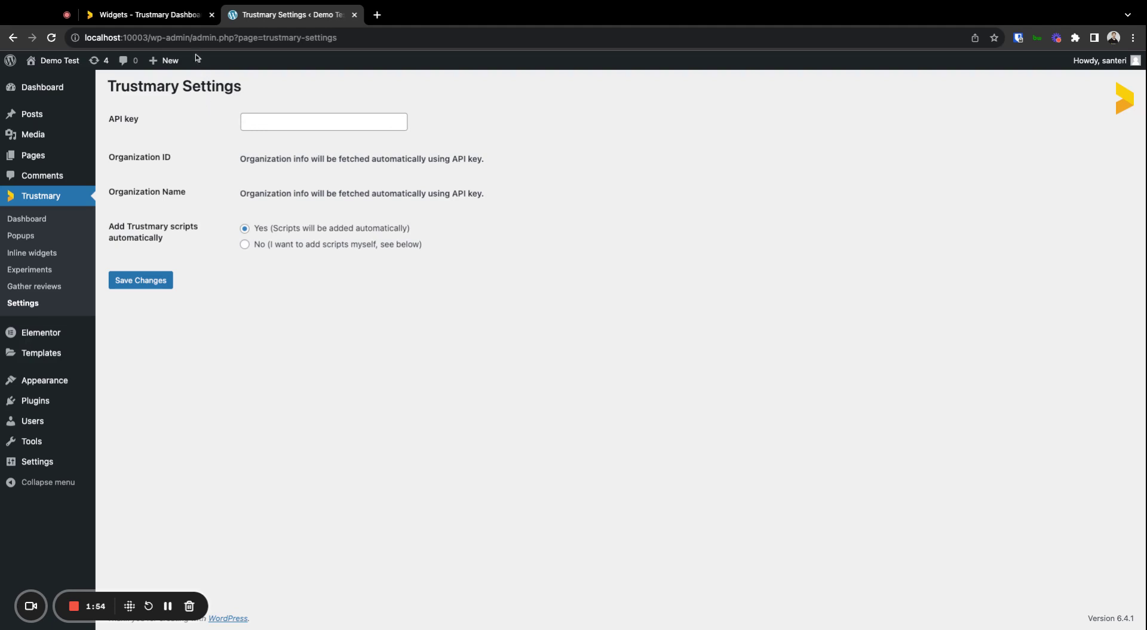
click(167, 22)
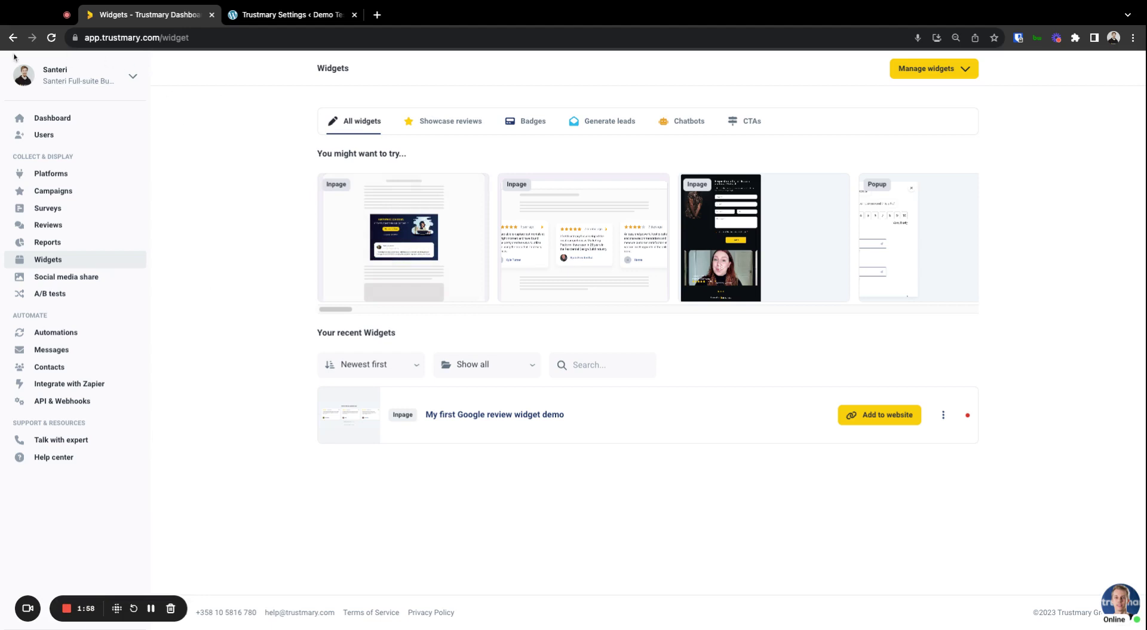
Step: Go through the account settings to the API & Webhooks developer settings
click(133, 83)
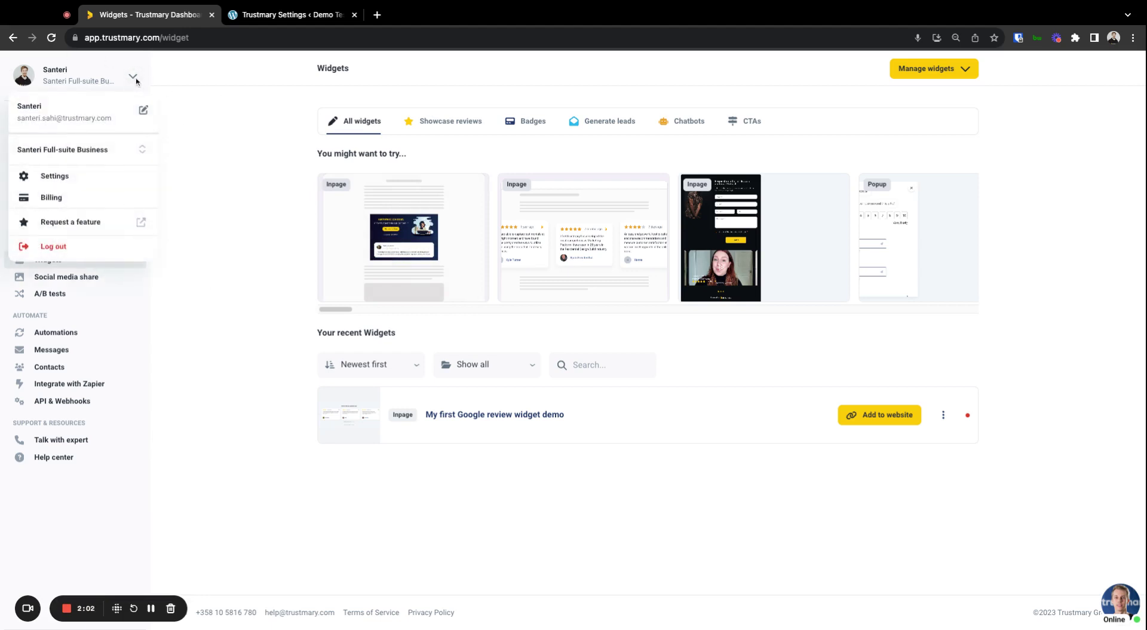
click(76, 184)
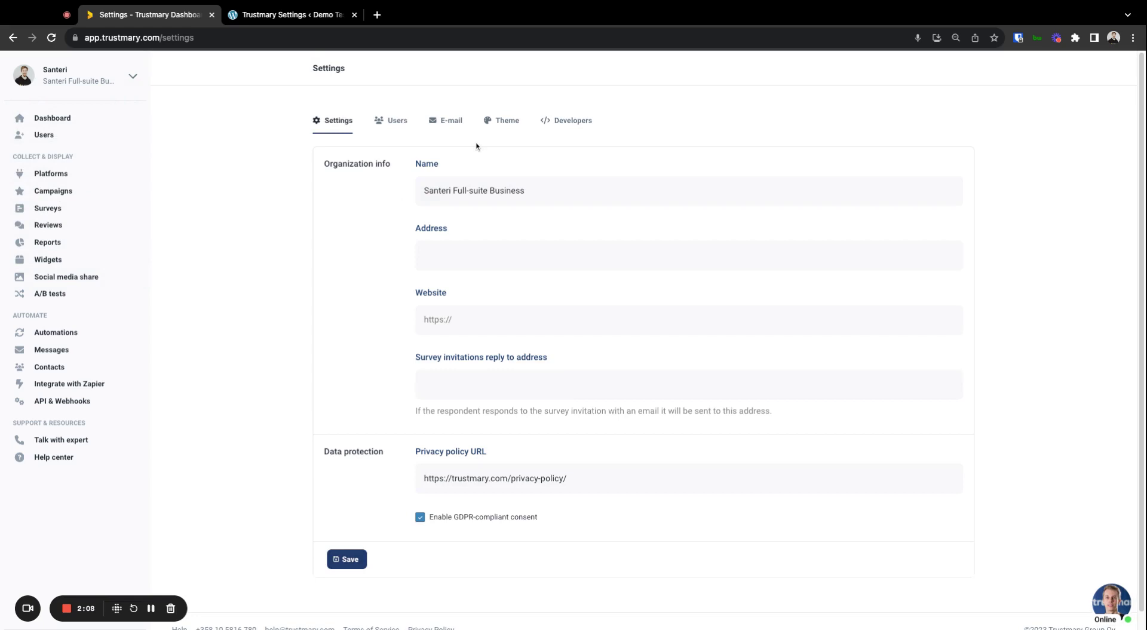
click(586, 133)
scroll(652, 224, down, 1)
scroll(653, 224, down, 2)
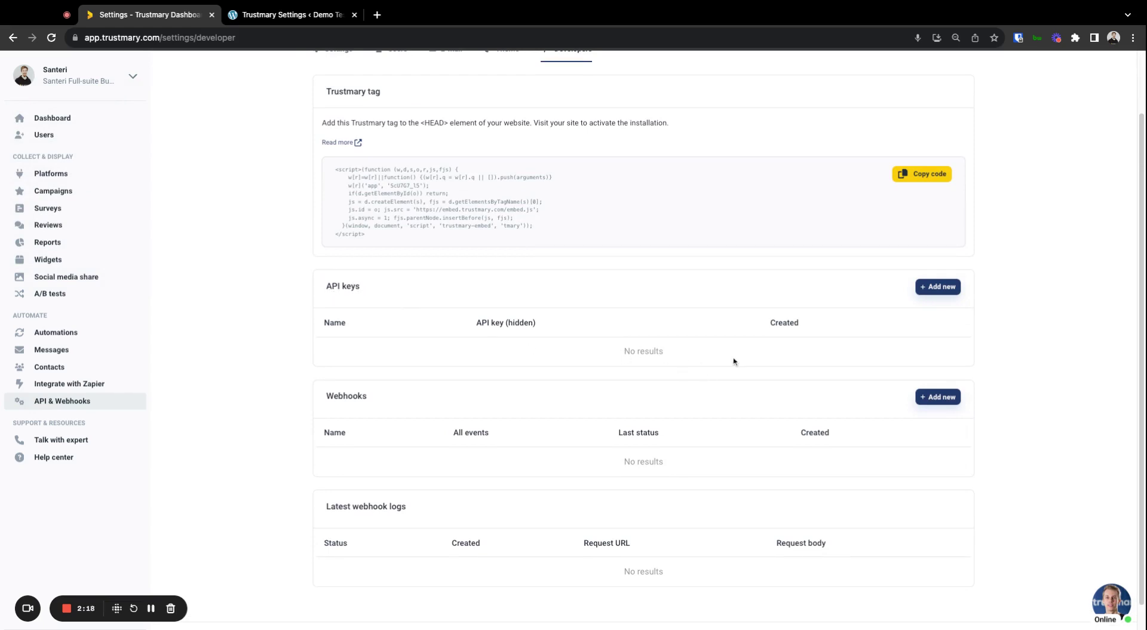
Step: Create an API key named WP and copy the generated key value
click(939, 292)
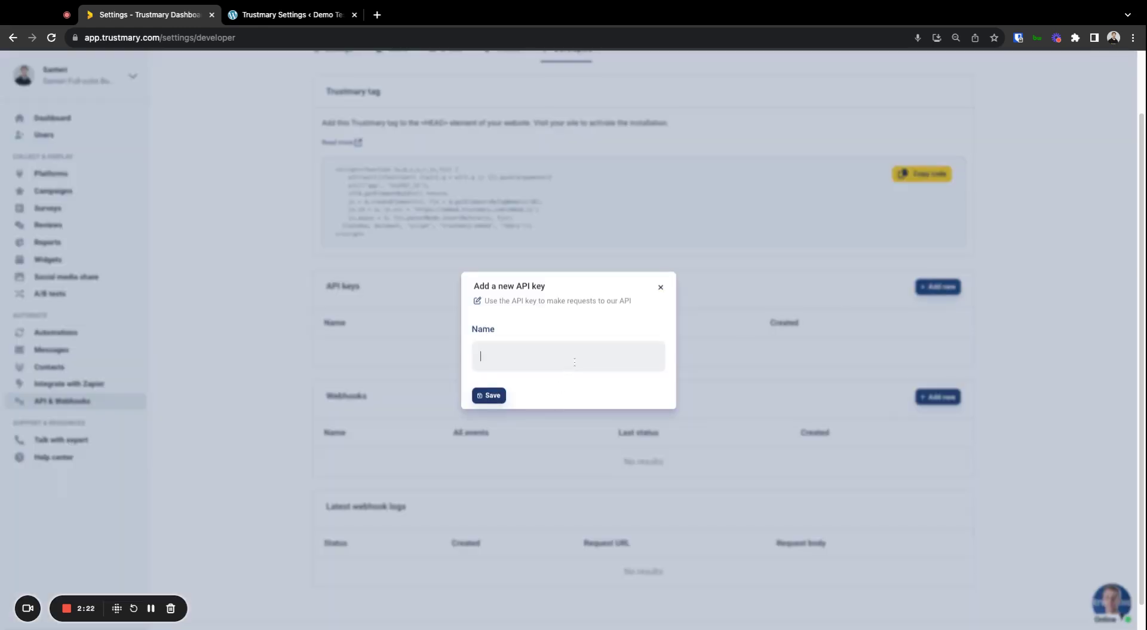
text(WP)
click(589, 392)
click(491, 405)
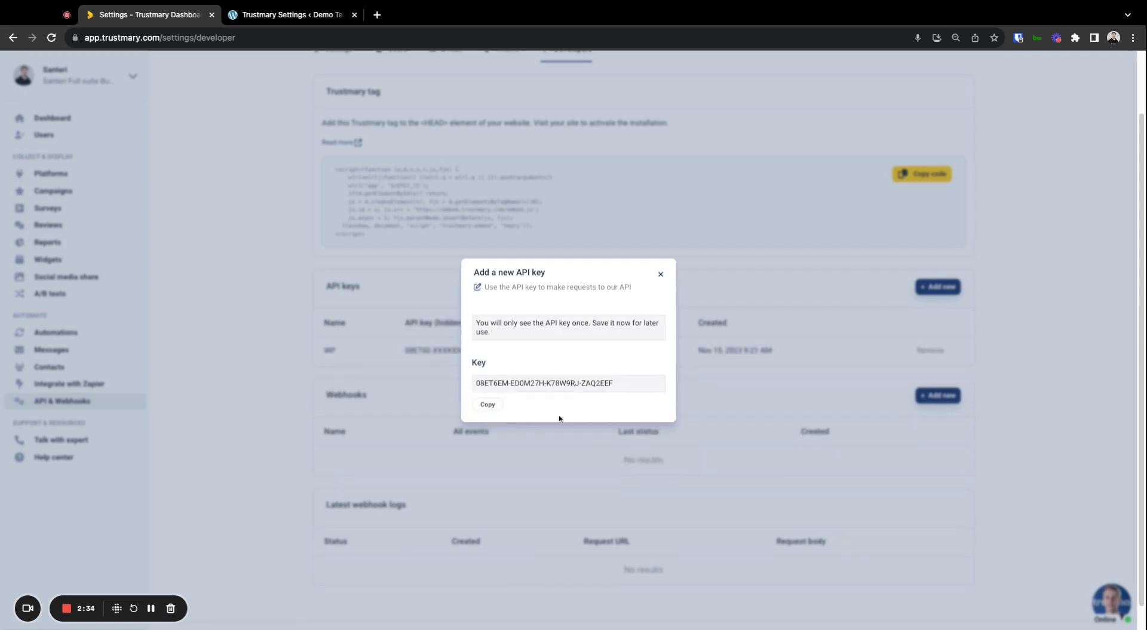
click(488, 409)
Step: Paste the copied API key into WordPress's Trustmary Settings and save to fetch the organization details
click(278, 15)
click(267, 121)
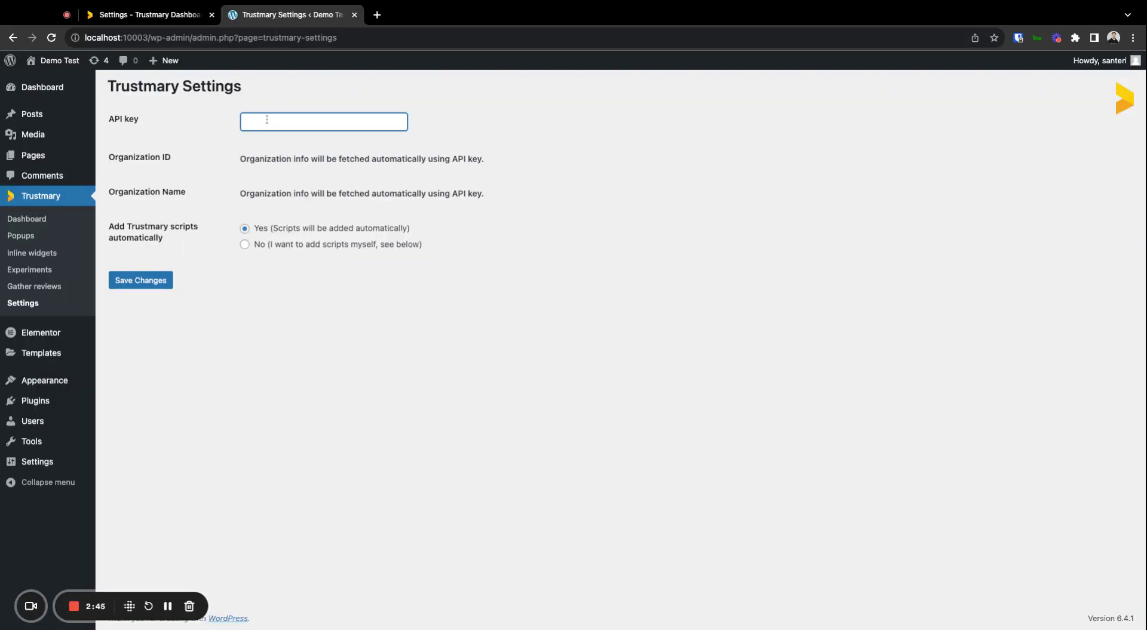
key(ctrl+v)
click(527, 117)
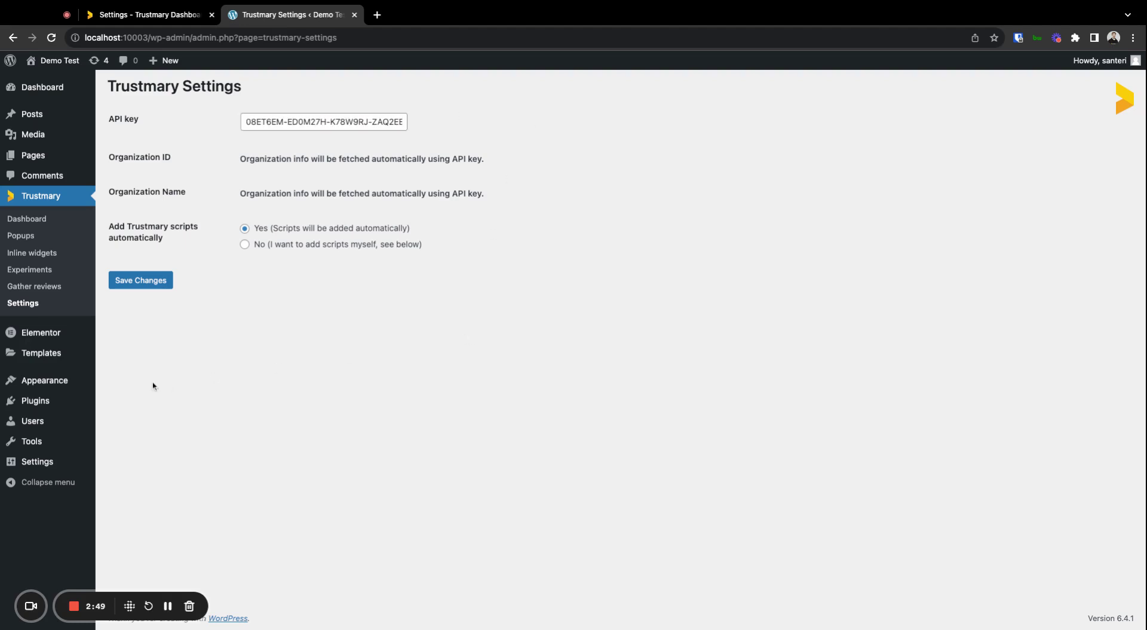
click(136, 290)
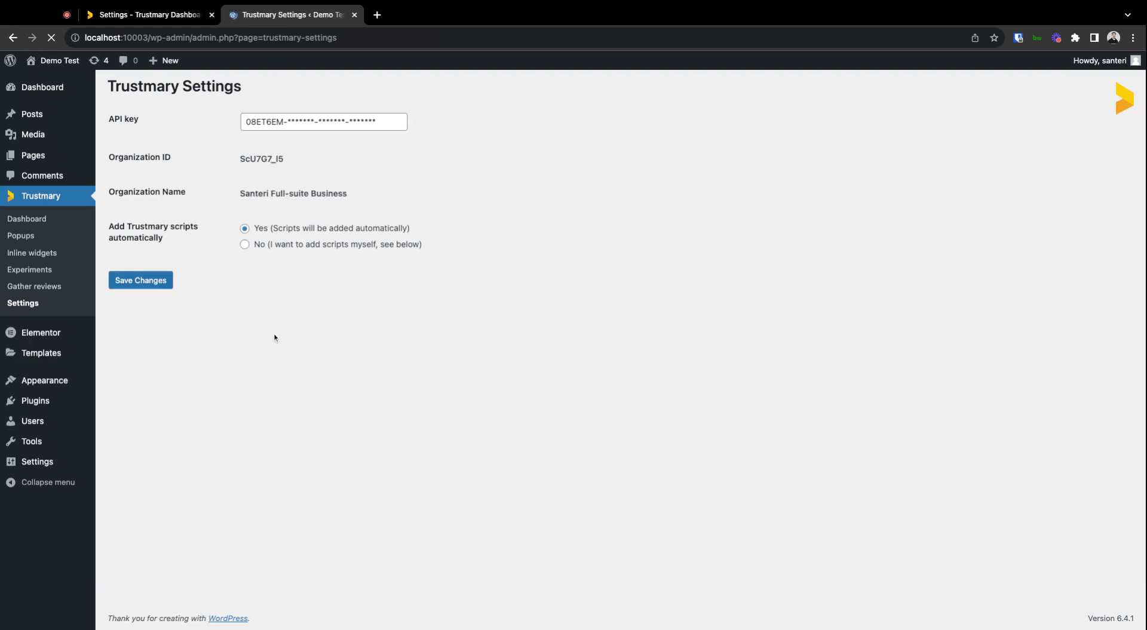
drag(238, 194, 349, 194)
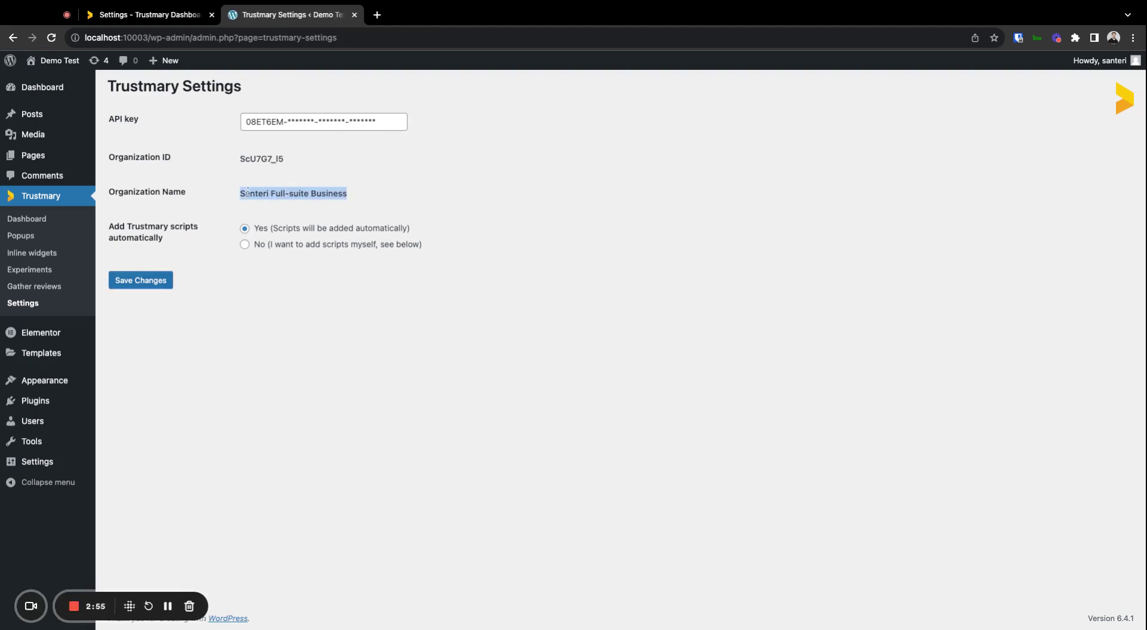
click(521, 209)
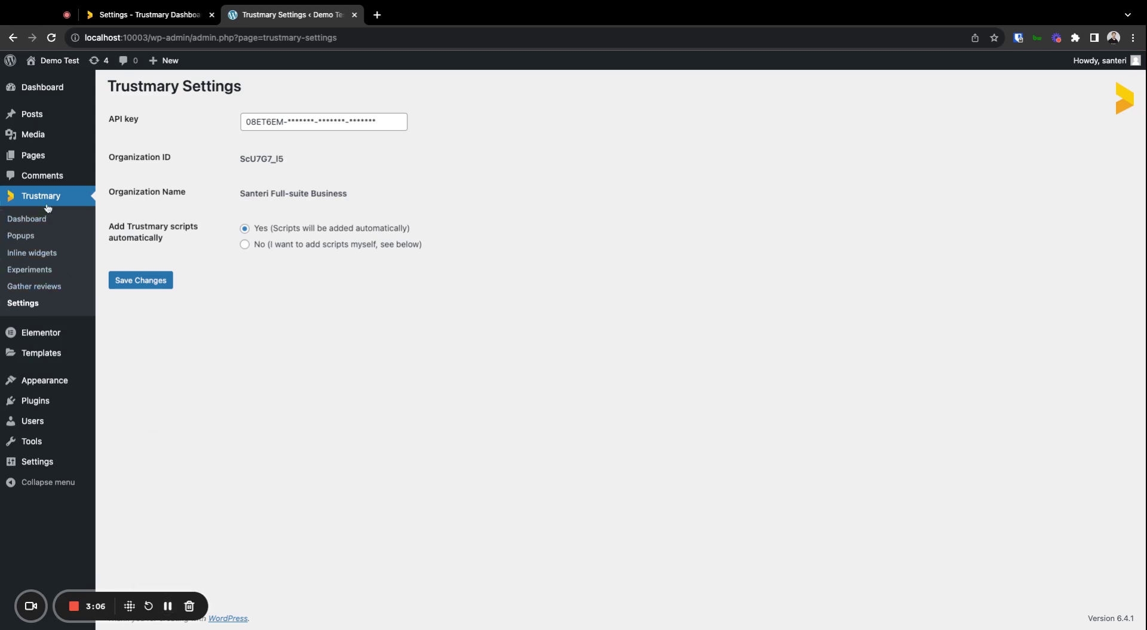
Step: From Trustmary Inline widgets, copy the demo widget's shortcode [trustmary_widget id="aTG-HH_yA"]
click(53, 261)
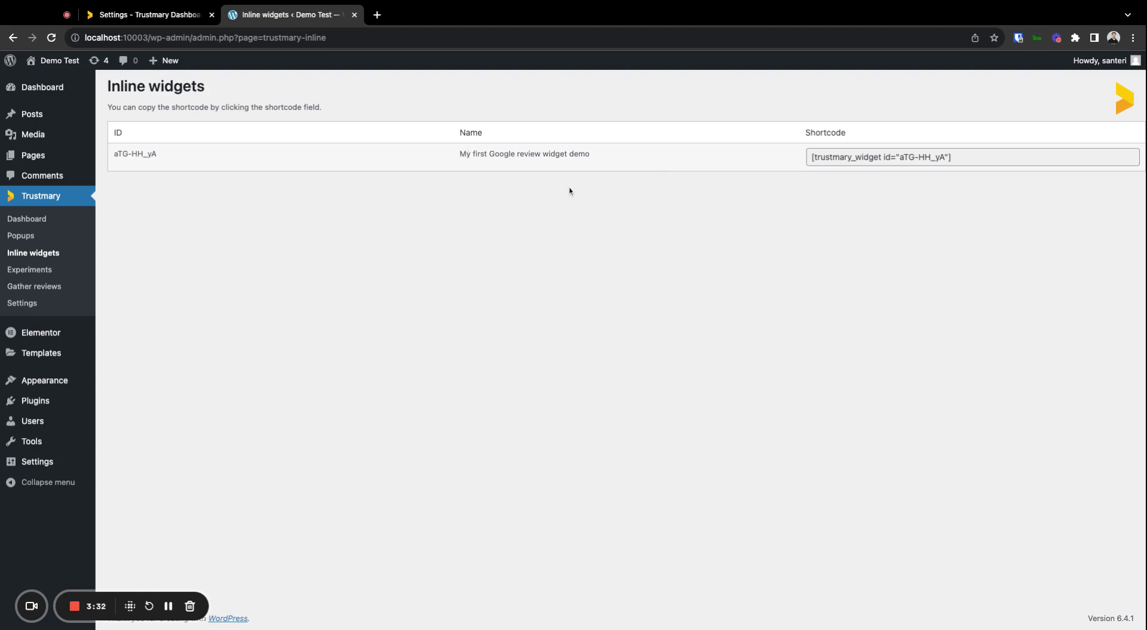
drag(467, 160, 597, 161)
click(582, 158)
click(897, 157)
click(822, 166)
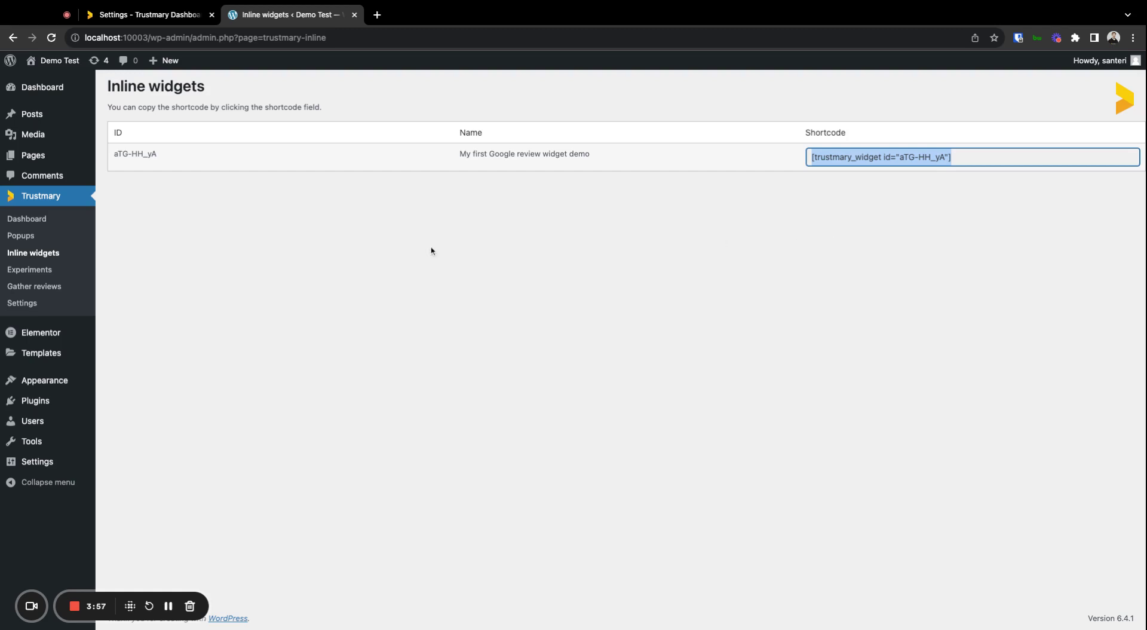
Step: Paste the shortcode [trustmary_widget id="aTG-HH_yA"] below the Home page description and update the page
click(53, 160)
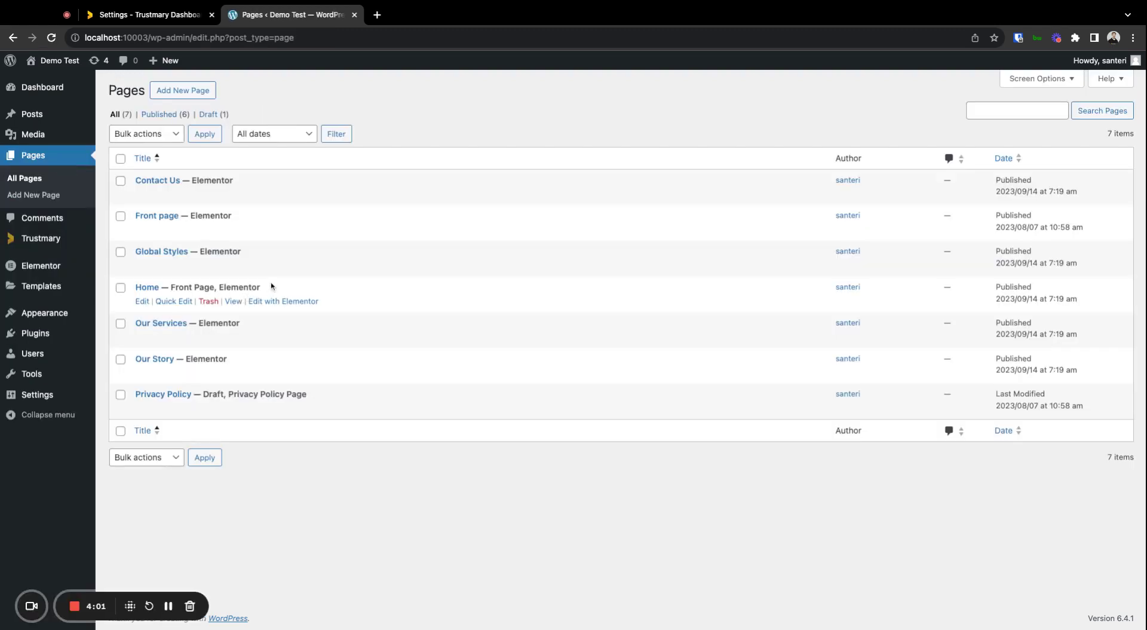
click(142, 300)
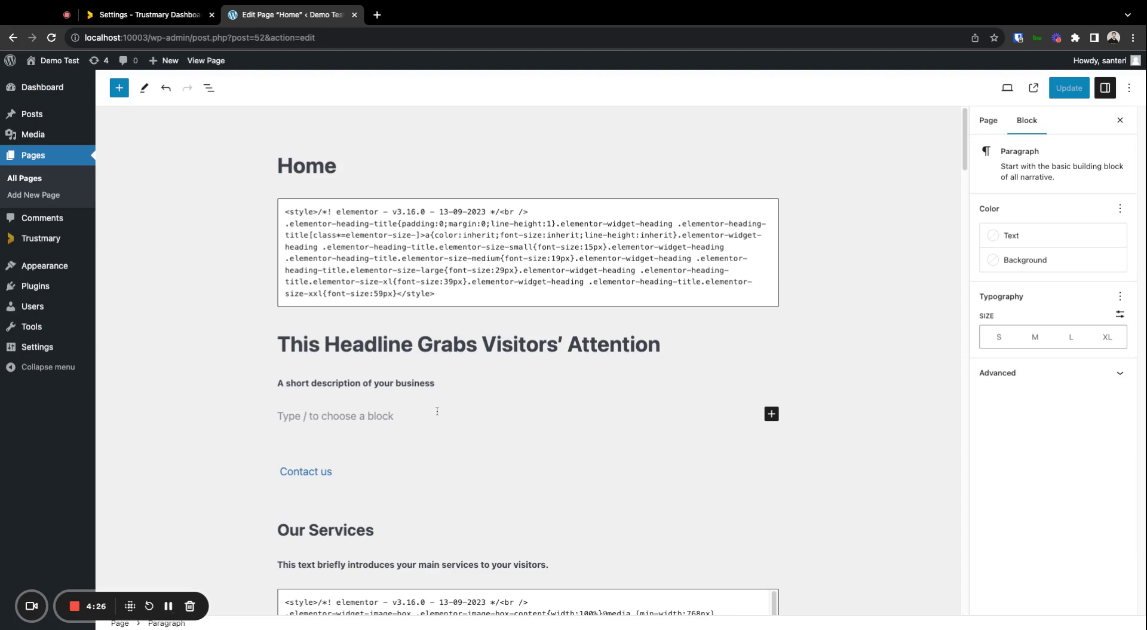
key(super+v)
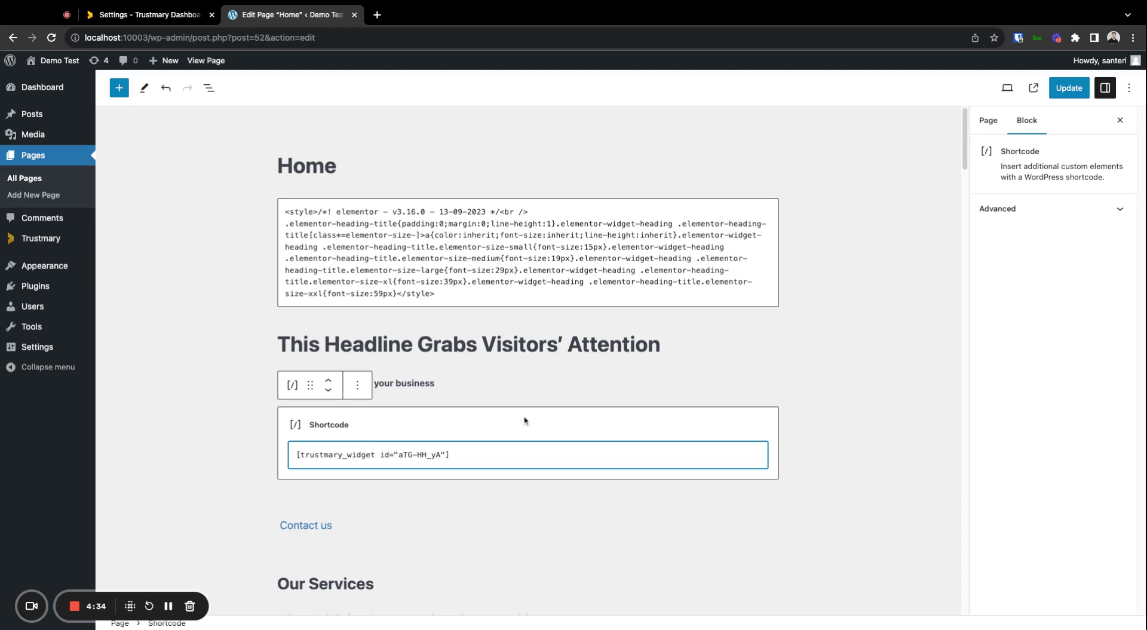
click(829, 364)
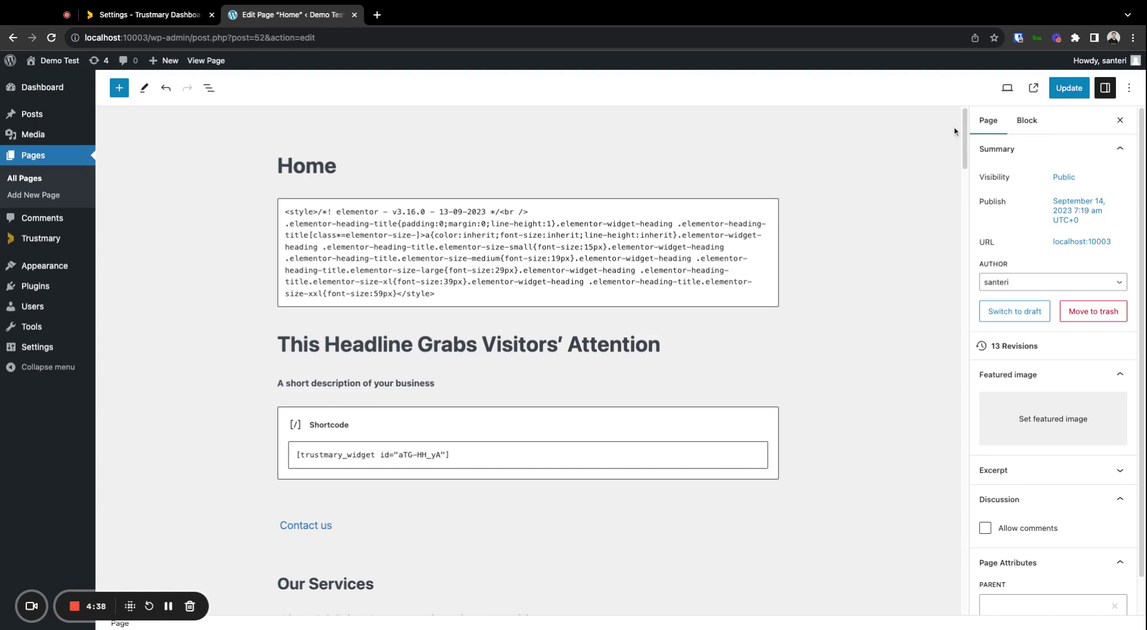
click(1068, 99)
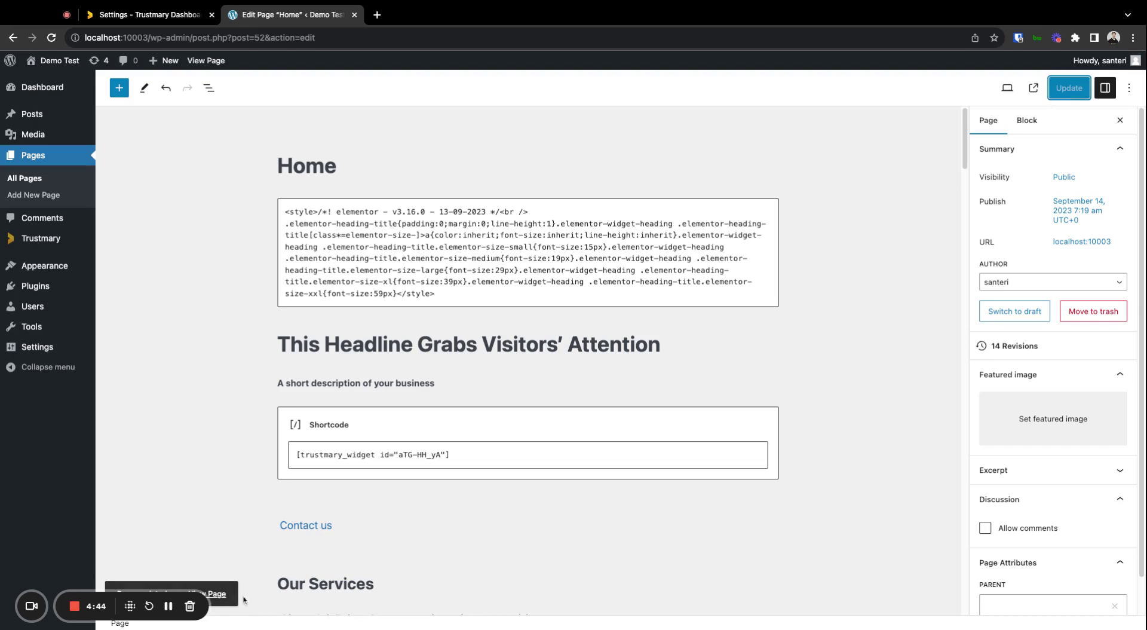
Step: View the published Home page and move the review carousel back two reviews
click(222, 596)
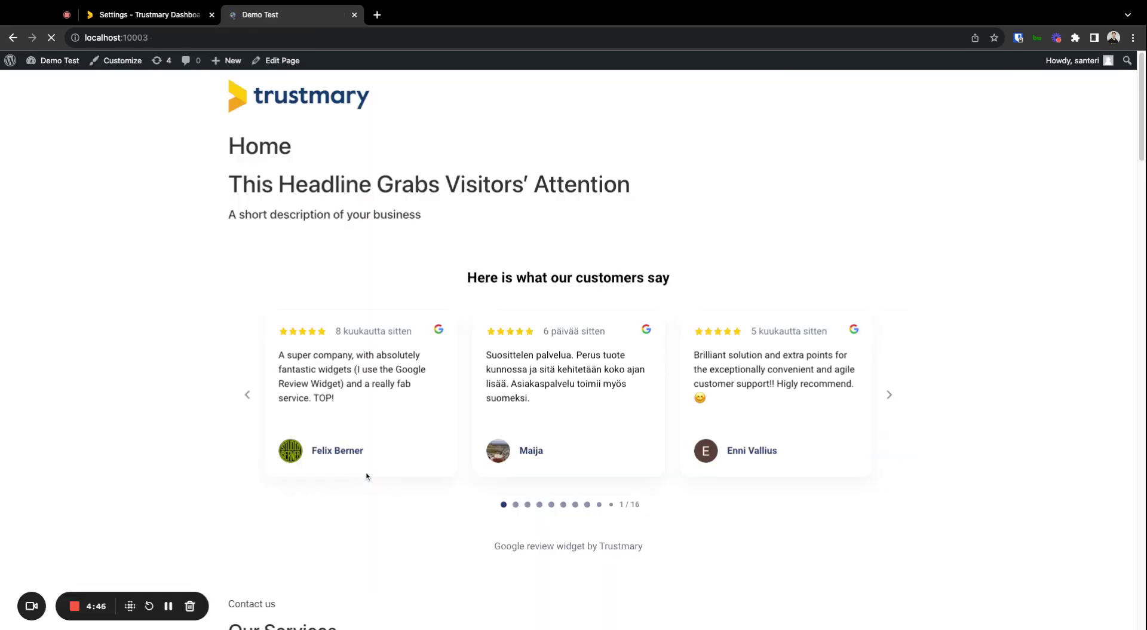
scroll(323, 447, down, 3)
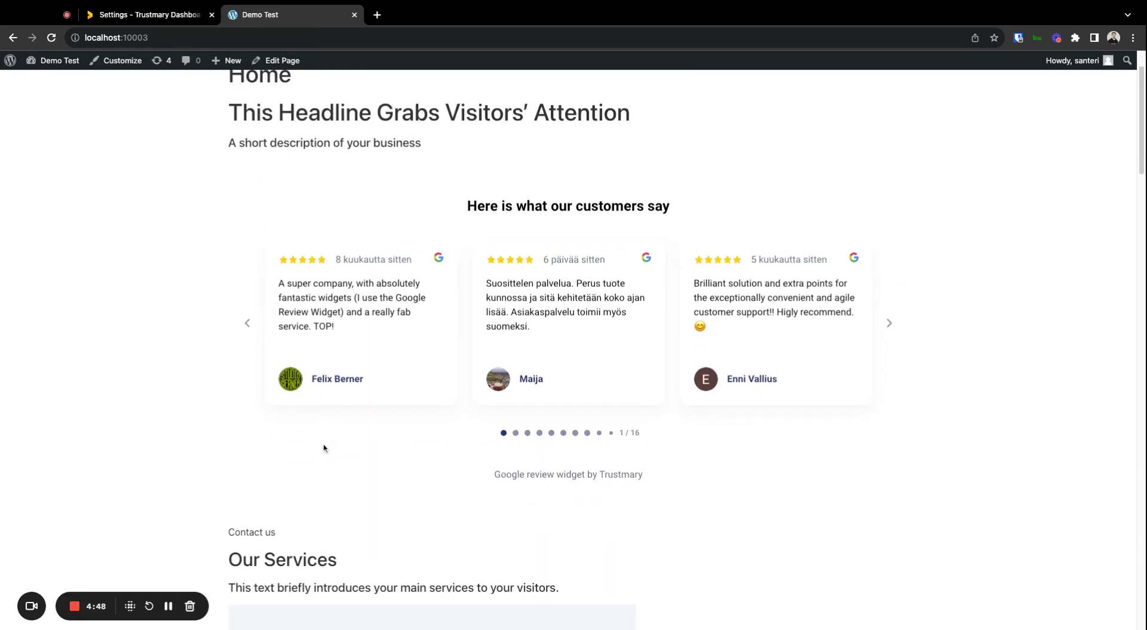
click(249, 330)
click(249, 329)
scroll(397, 466, up, 3)
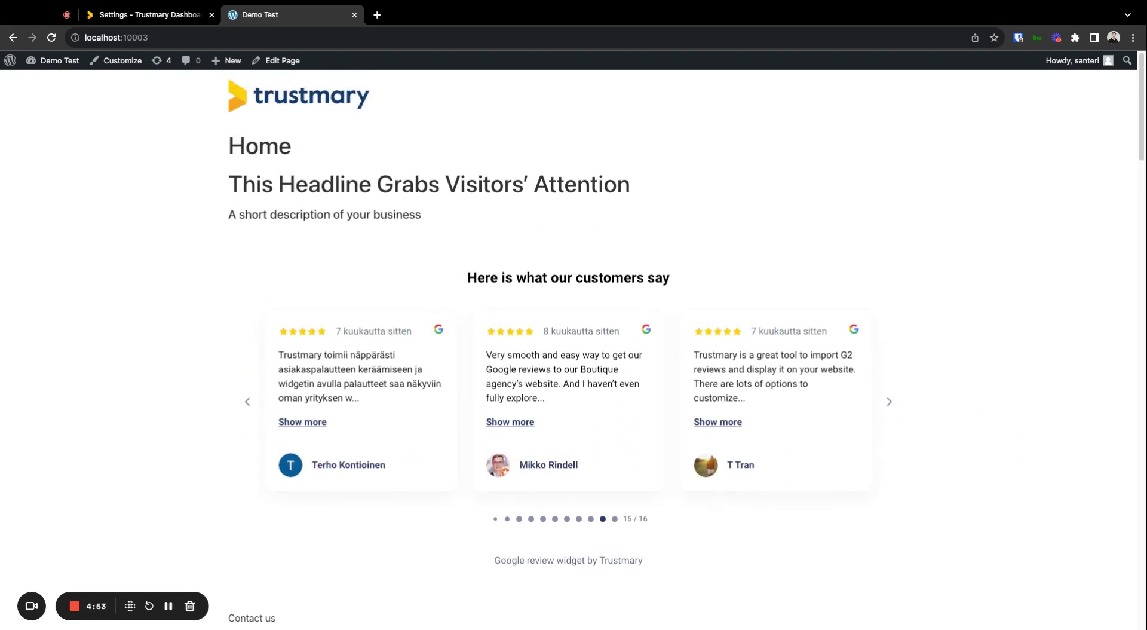